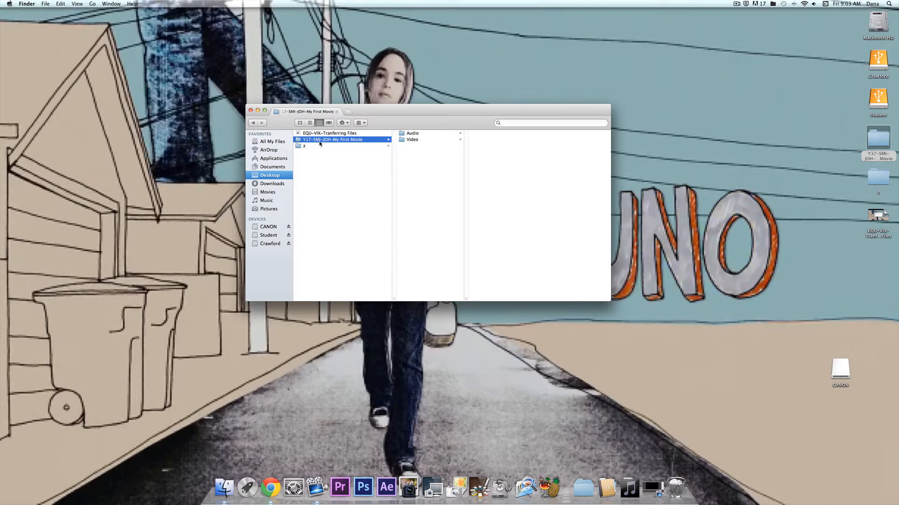
Look through the Video and Audio subfolders of the Y17-SMI-JOH-My First Movie folder on the desktop.
left_click(410, 141)
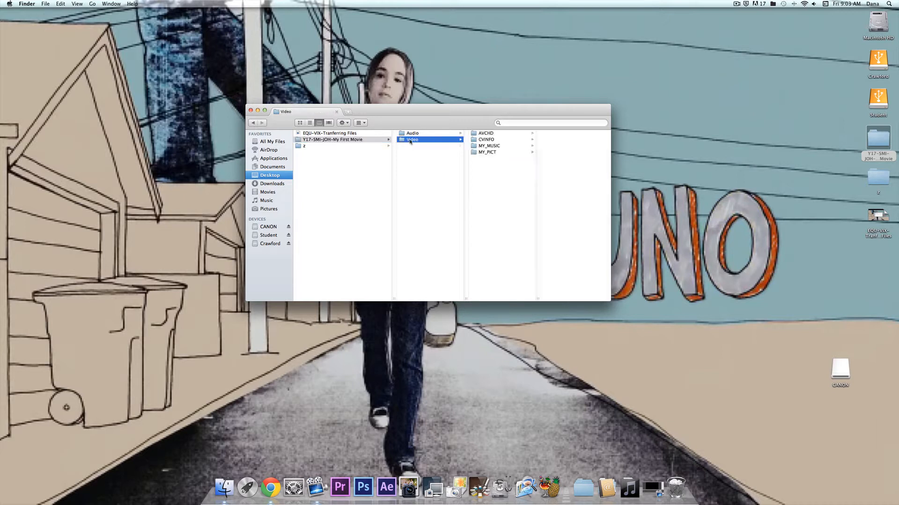
left_click(412, 134)
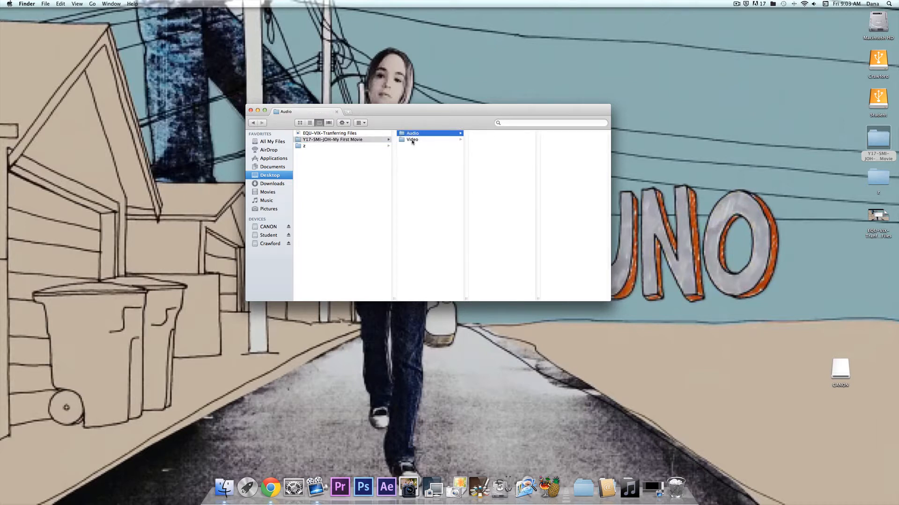
left_click(413, 141)
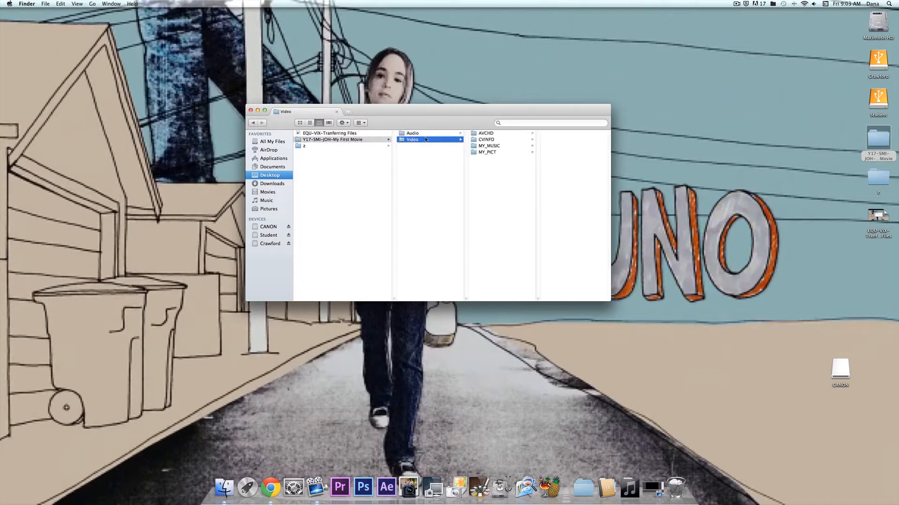
Find and launch Adobe Premiere Pro CS6, moving its welcome window slightly.
left_click(890, 5)
type("prem")
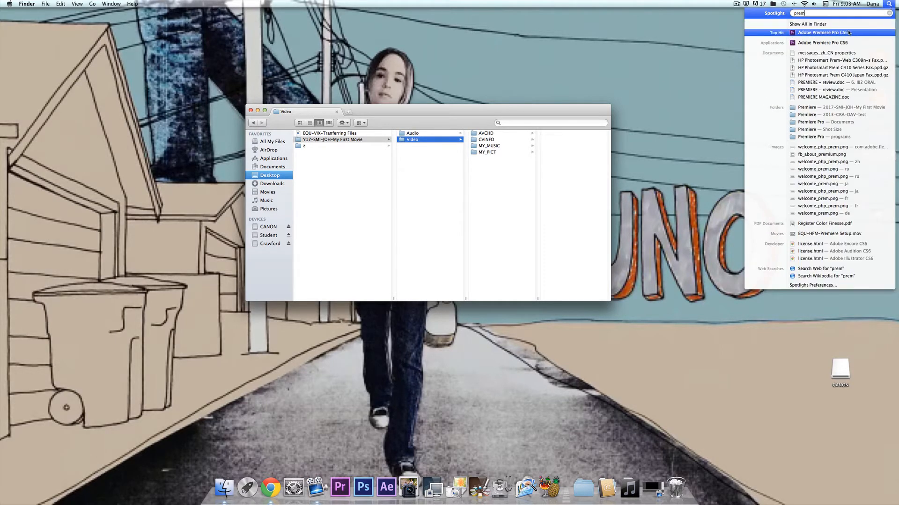
left_click(848, 32)
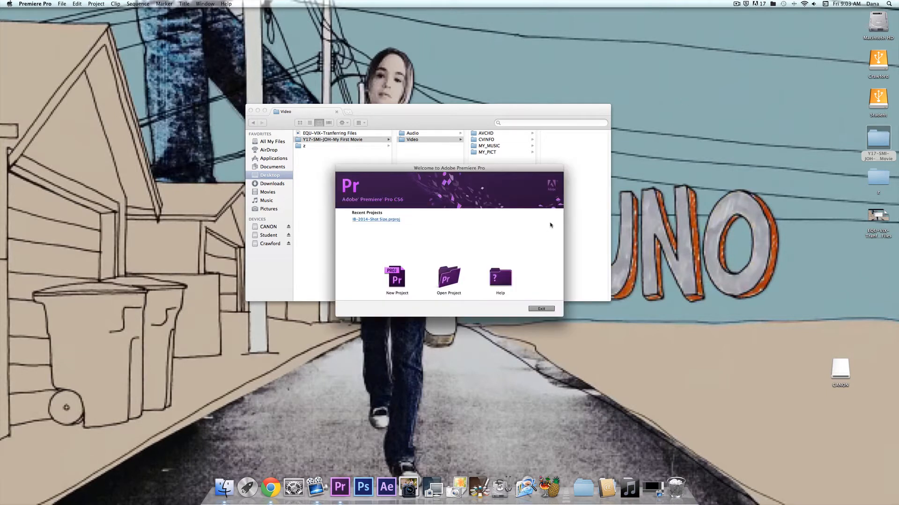
left_click_drag(457, 168, 453, 154)
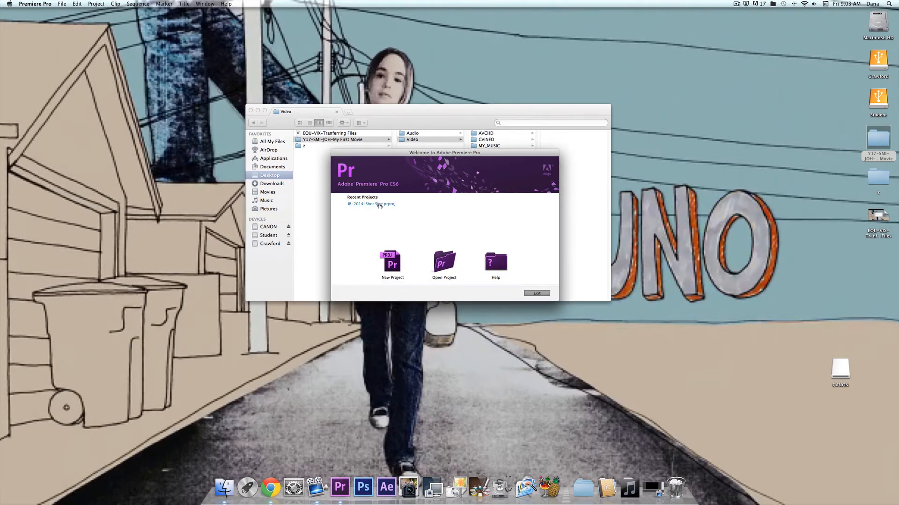
Start a new project and set its location to the Y17-SMI-JOH-My First Movie folder on the desktop.
left_click(395, 275)
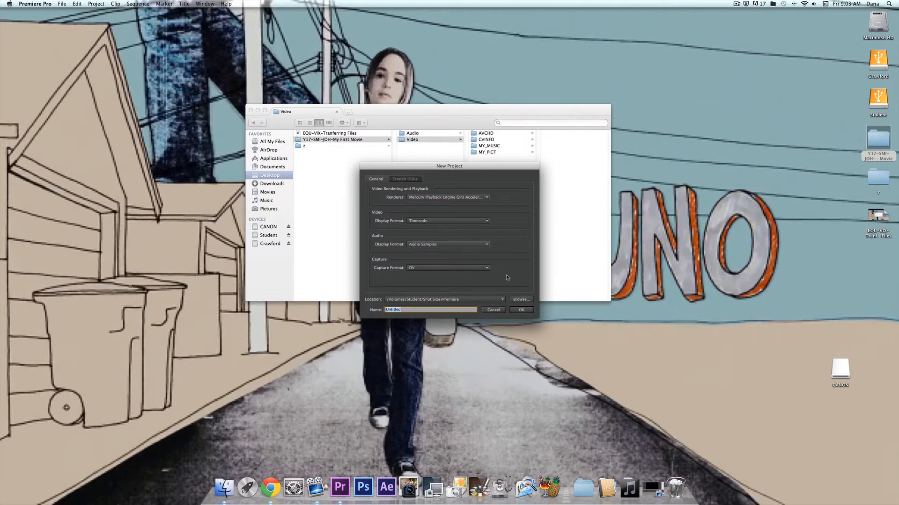
left_click(514, 300)
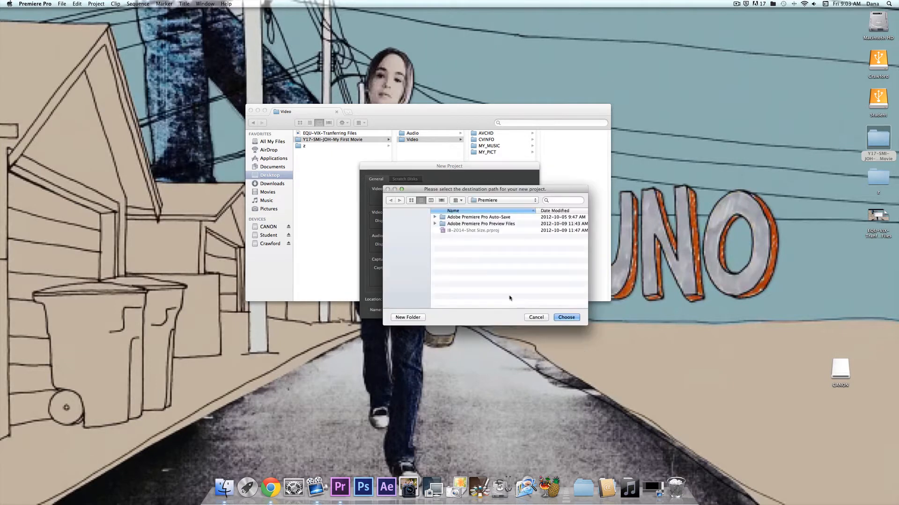
left_click(407, 246)
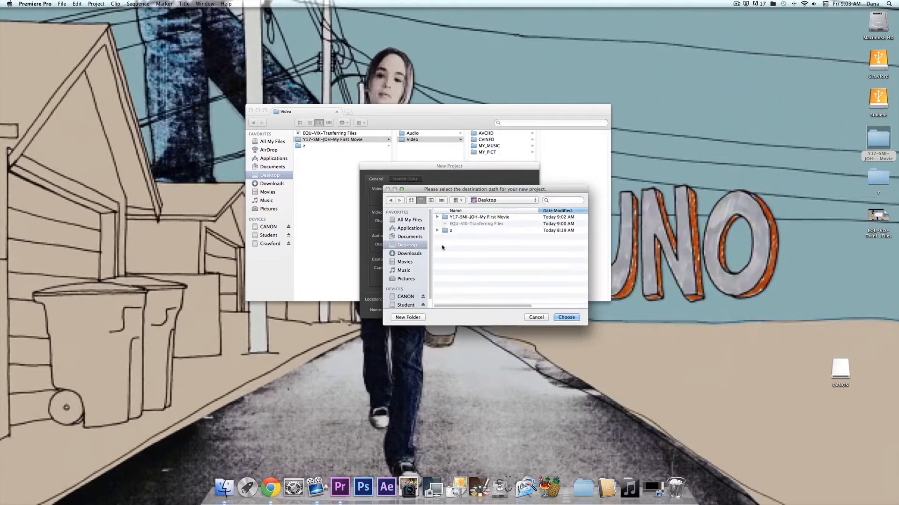
left_click(457, 218)
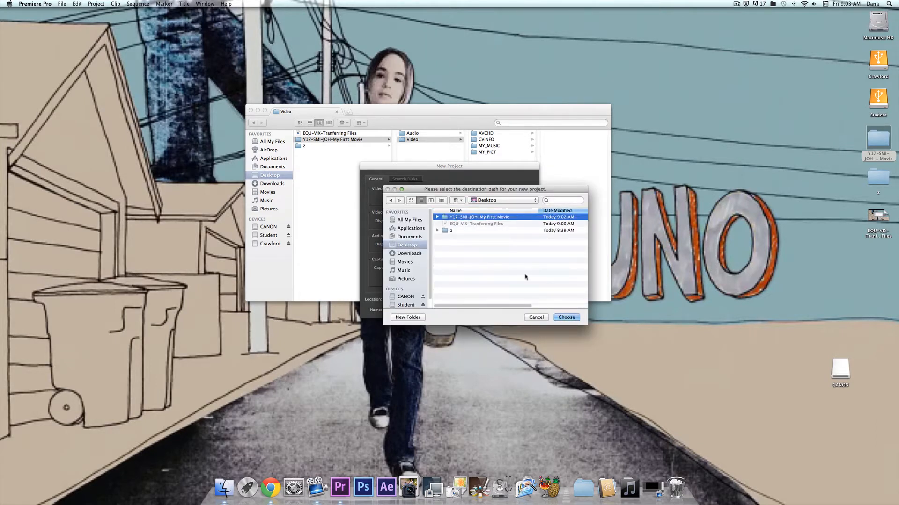
left_click(566, 318)
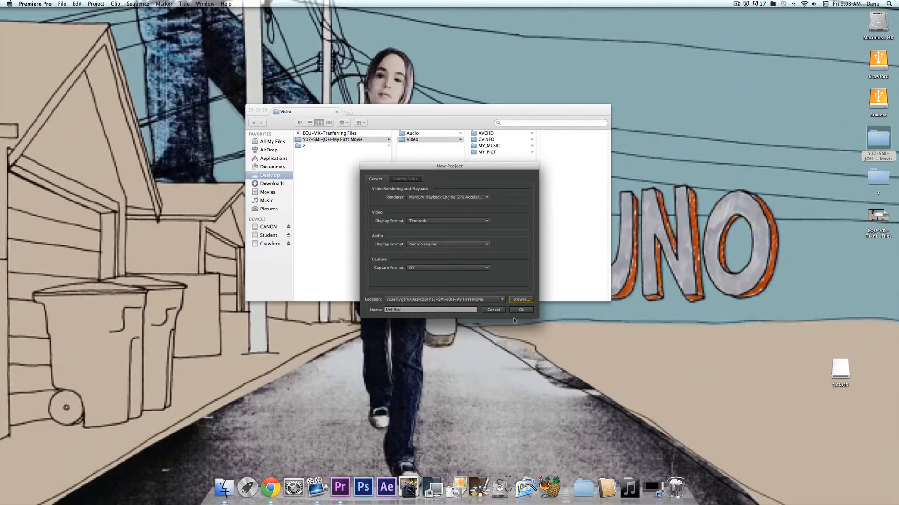
Name the project Y17-SMI-JOH-My First Movie and create it.
double_click(405, 309)
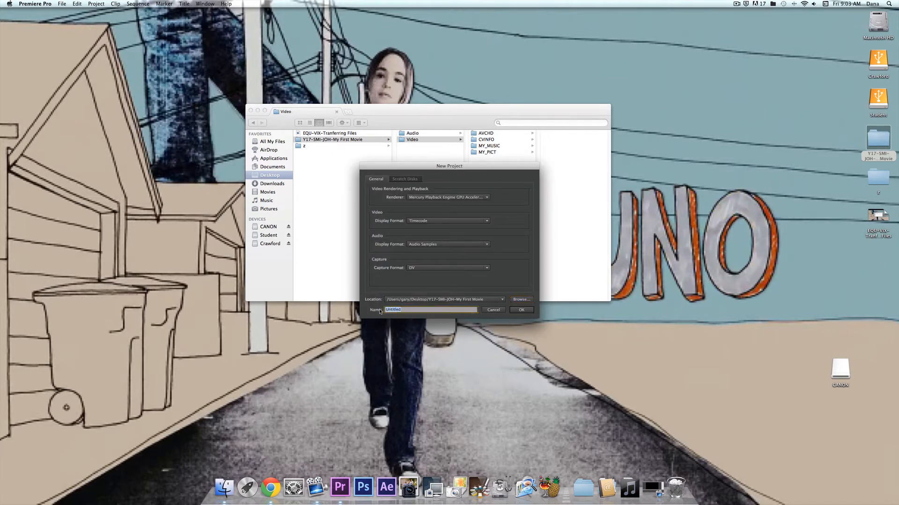
type("Y17-SM")
key("BackSpace")
key("BackSpace")
key("BackSpace")
type("vie")
left_click(521, 311)
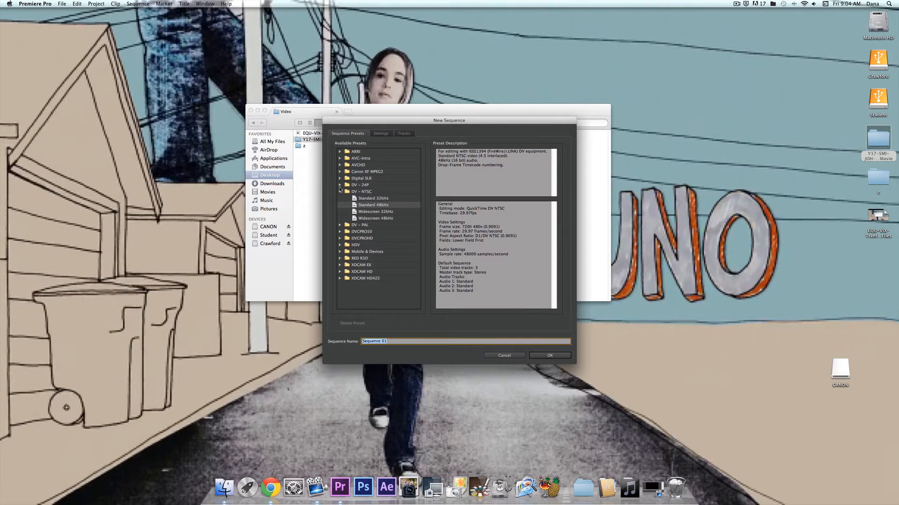
Check the AVCHD preset group and create the new sequence with the default DV-NTSC Standard 48kHz preset and default name.
left_click(340, 192)
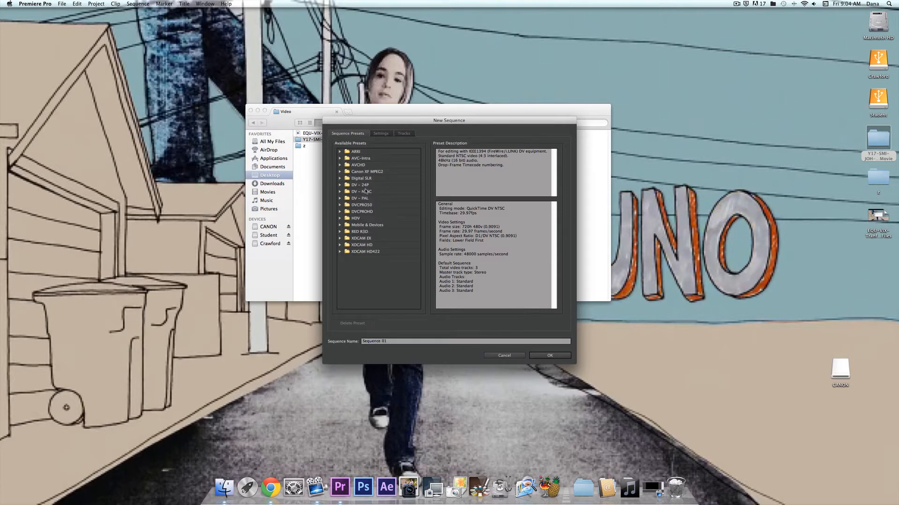
left_click(340, 165)
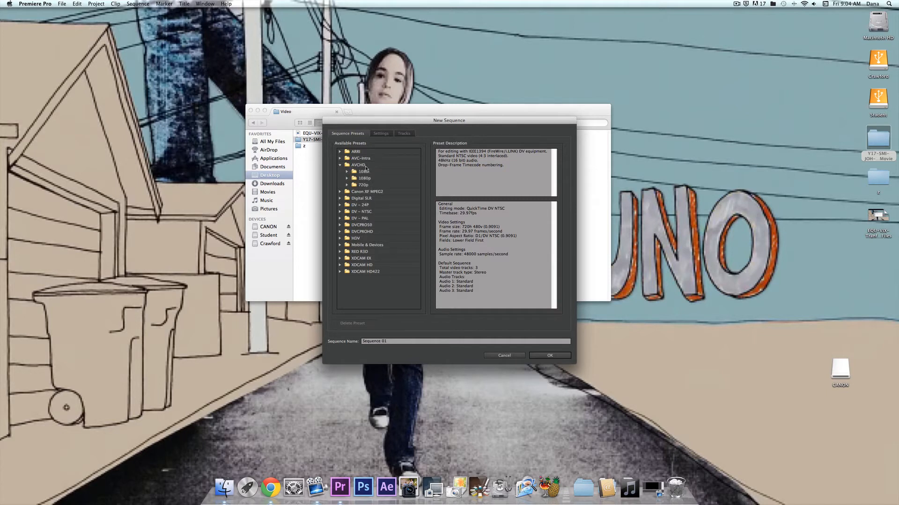
left_click(341, 166)
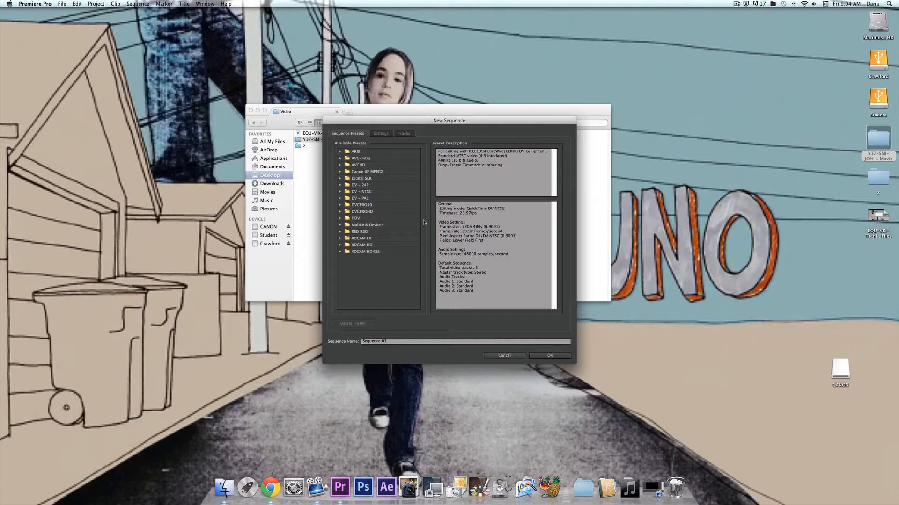
left_click(549, 356)
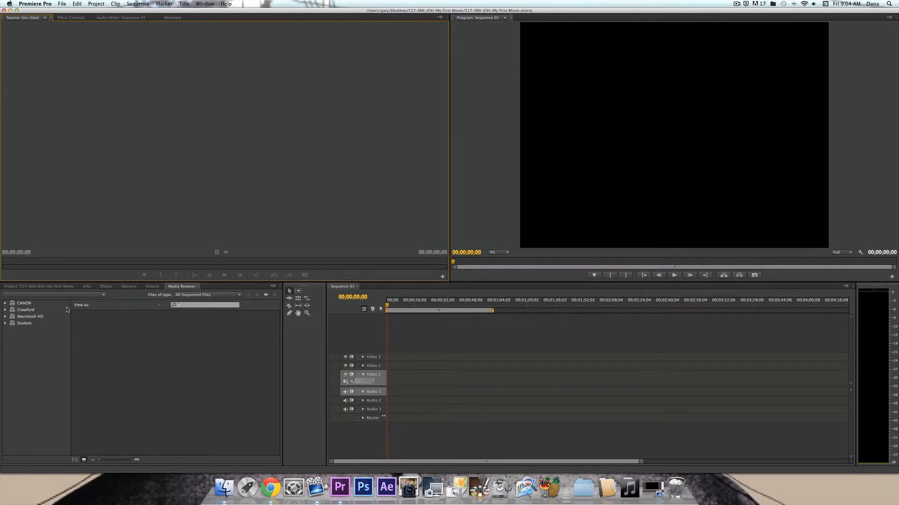
Check the sequence in the project and display the home directory's contents for browsing media.
left_click(39, 287)
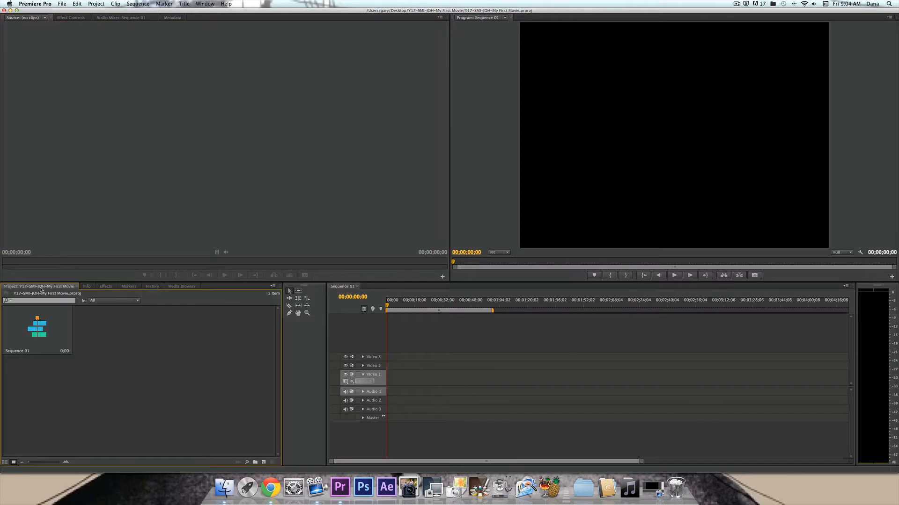
left_click(40, 341)
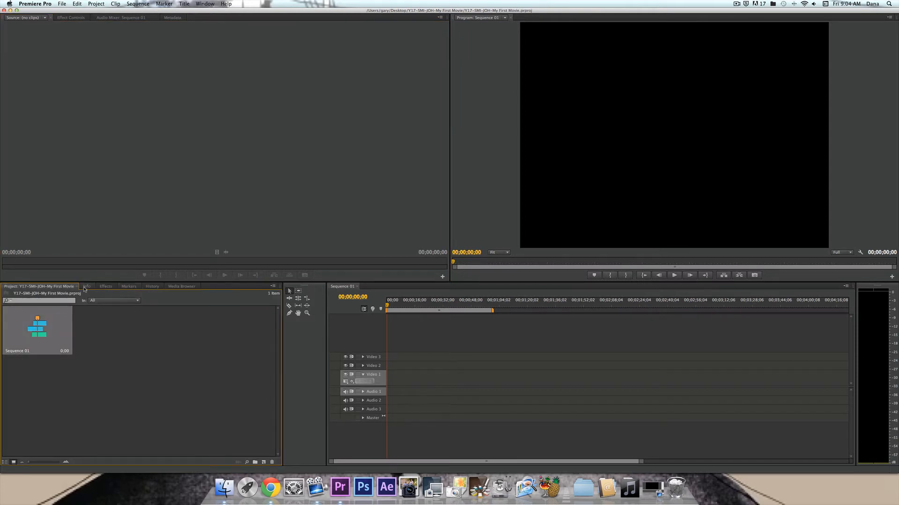
left_click(184, 287)
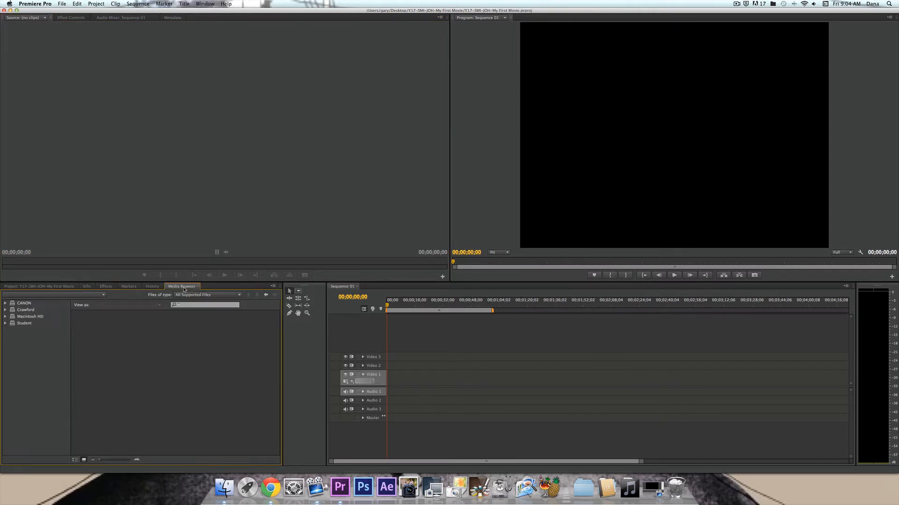
left_click(71, 295)
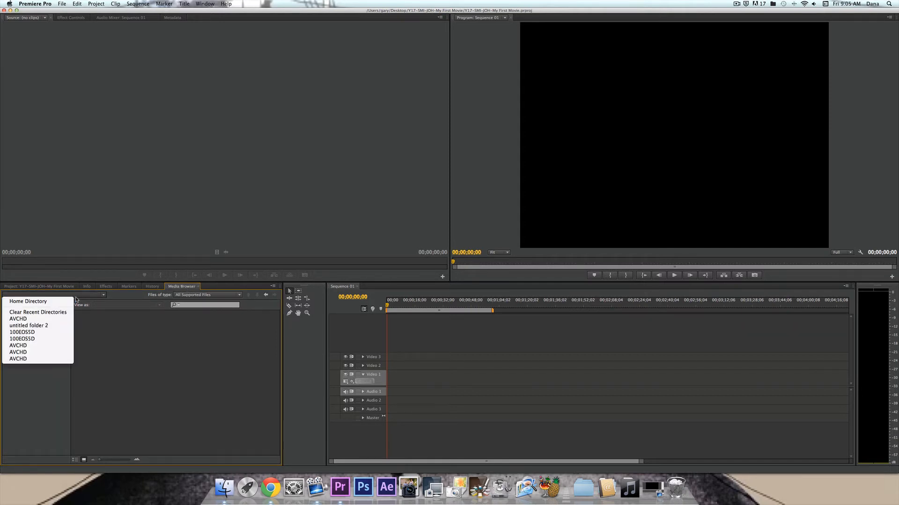
left_click(59, 302)
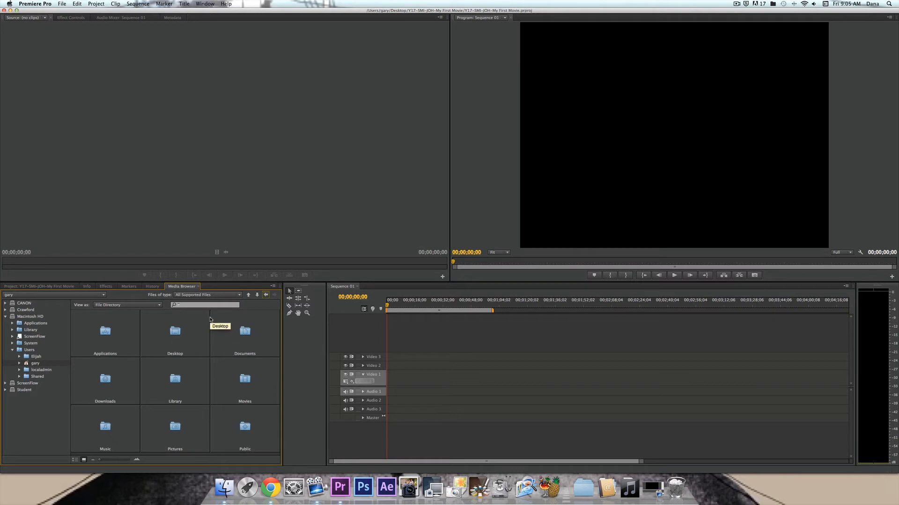
Maximize the media browsing view and open the AVCHD folder within the desktop project's Video folder.
key("grave")
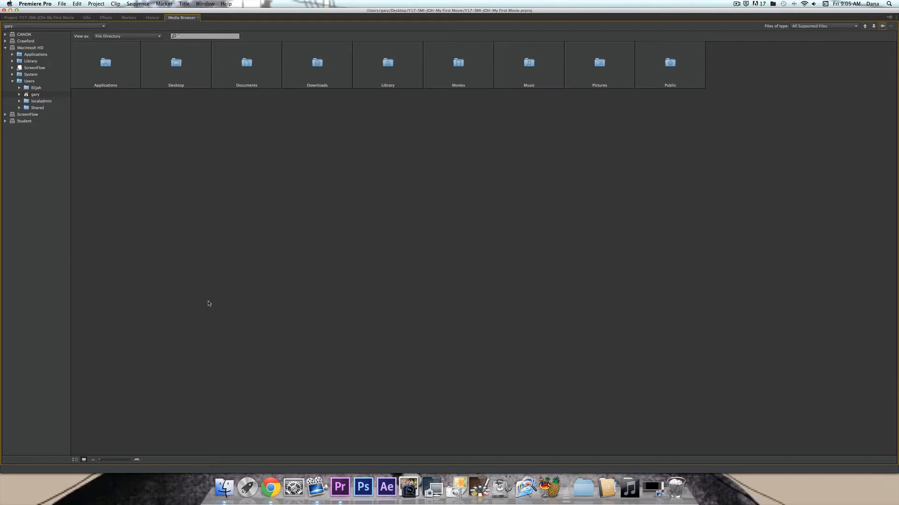
key("grave")
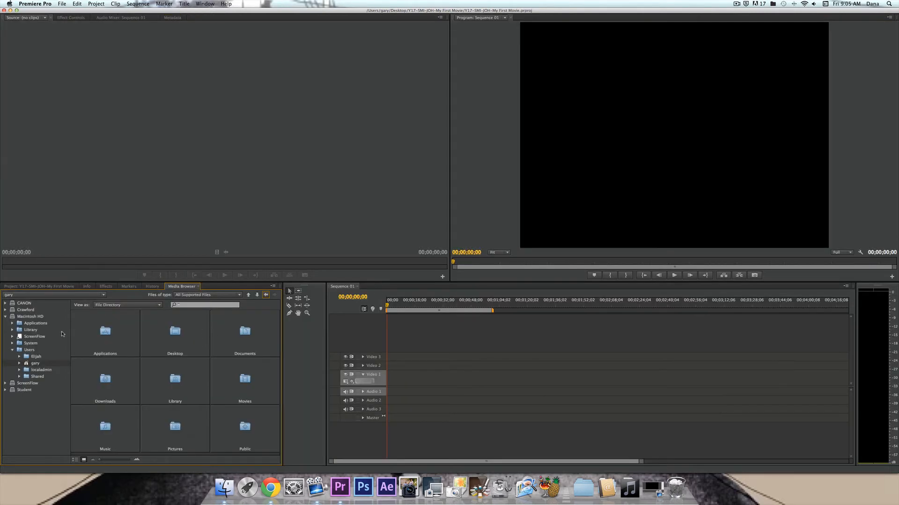
key("grave")
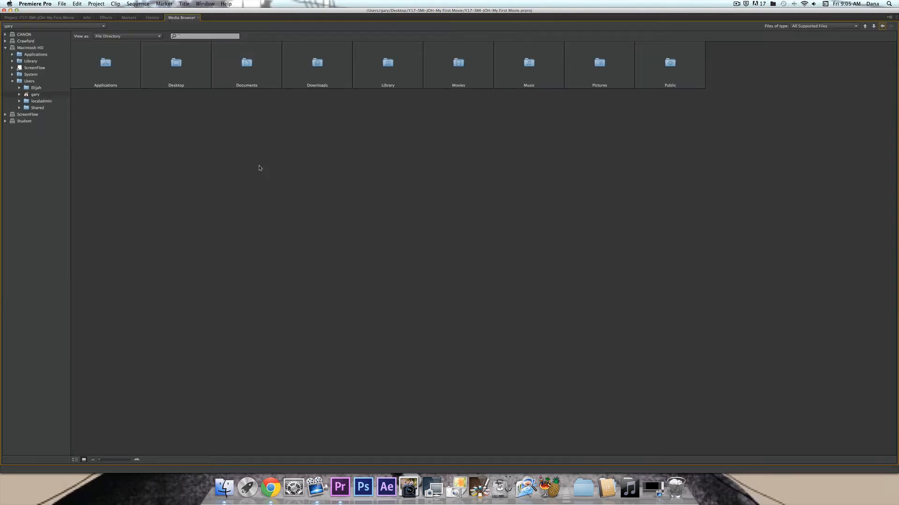
double_click(174, 68)
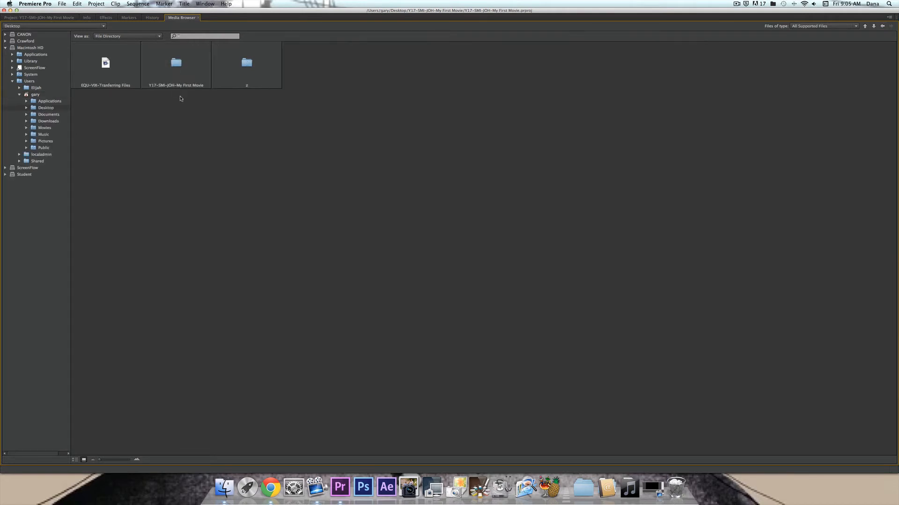
double_click(179, 69)
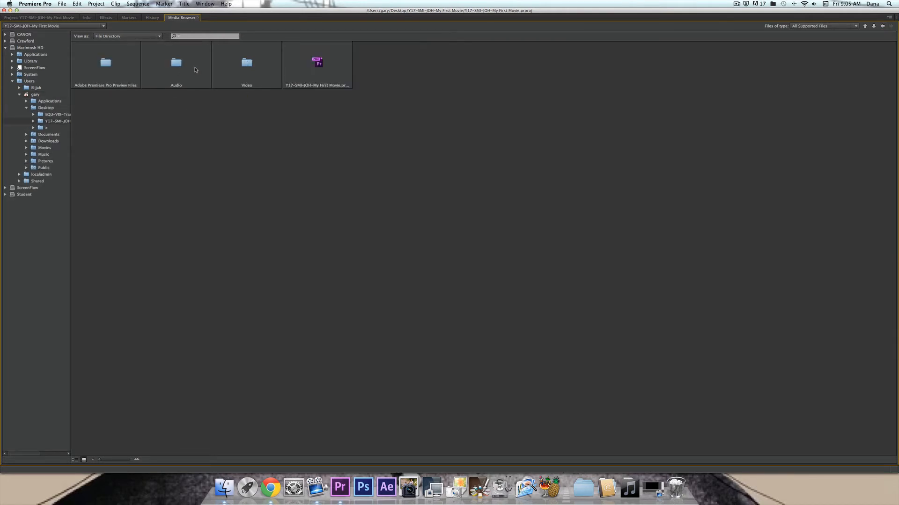
double_click(251, 65)
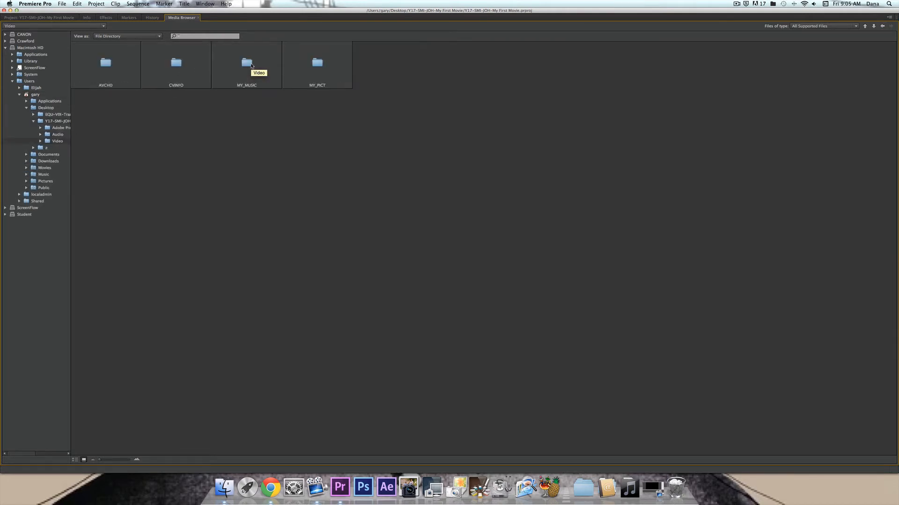
double_click(107, 65)
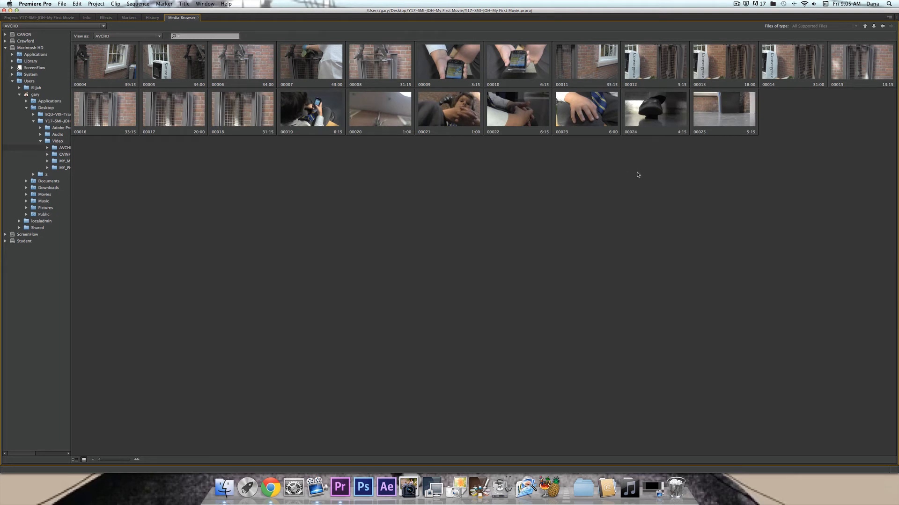
Import all clips from the AVCHD folder and show them in the project with the normal workspace layout restored.
key("super+a")
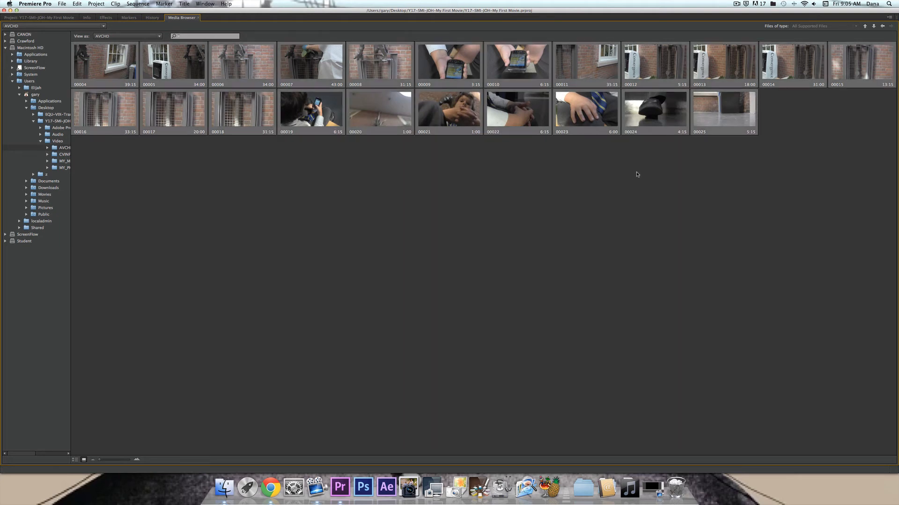
left_click(524, 121)
key("super+a")
right_click(569, 125)
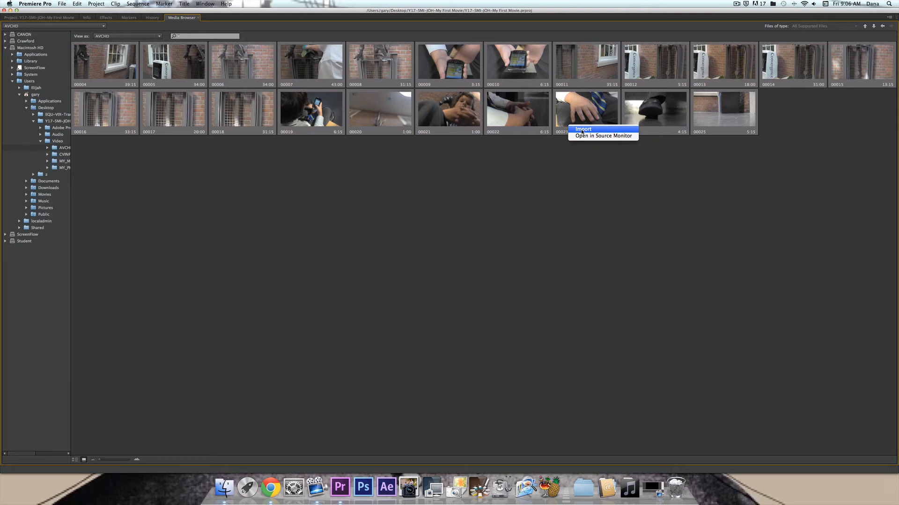
left_click(582, 129)
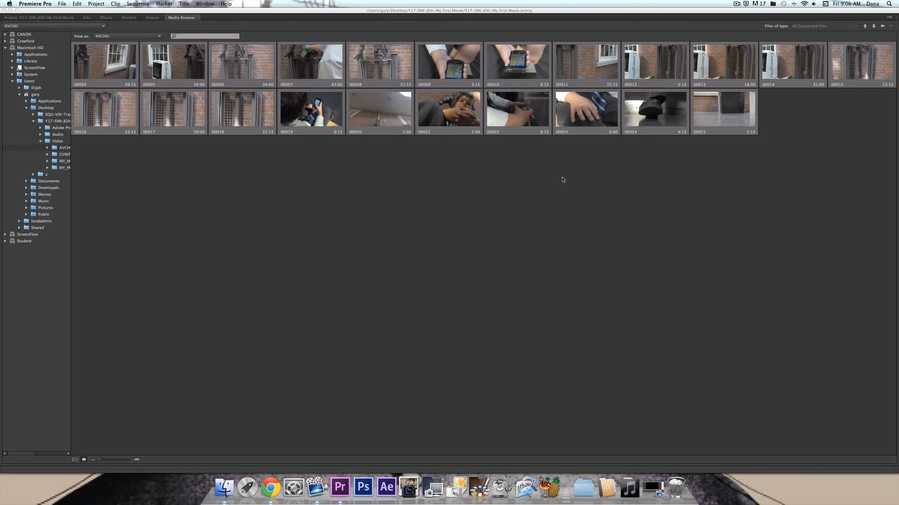
left_click(57, 21)
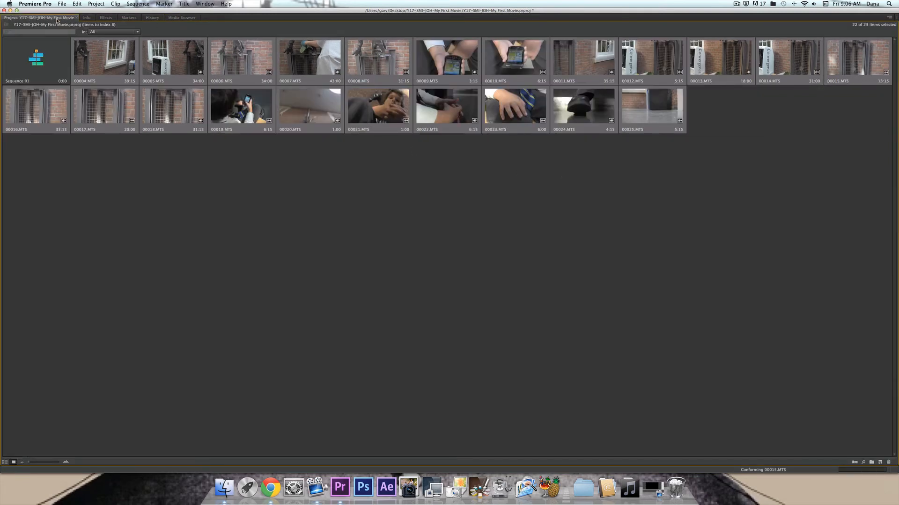
double_click(56, 21)
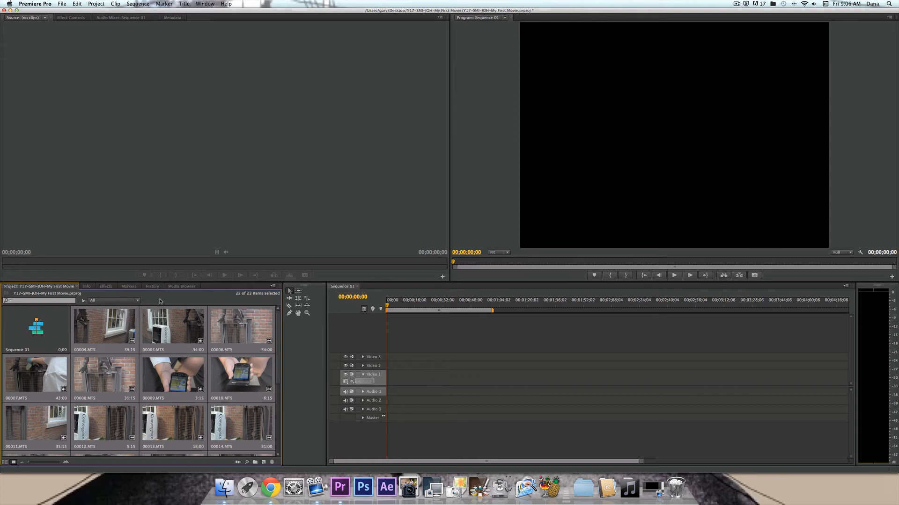
Examine the format details of clip 00004.MTS and return to the project's clips.
left_click(68, 338)
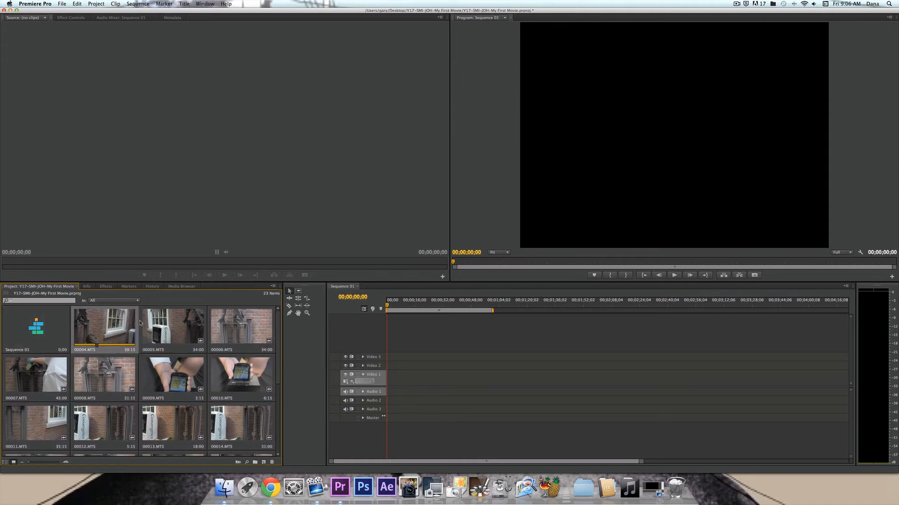
left_click(86, 286)
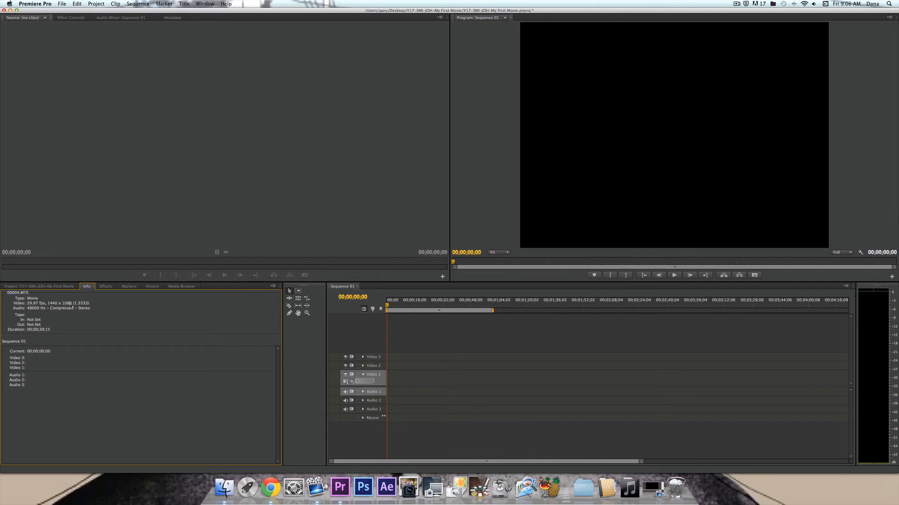
left_click(55, 287)
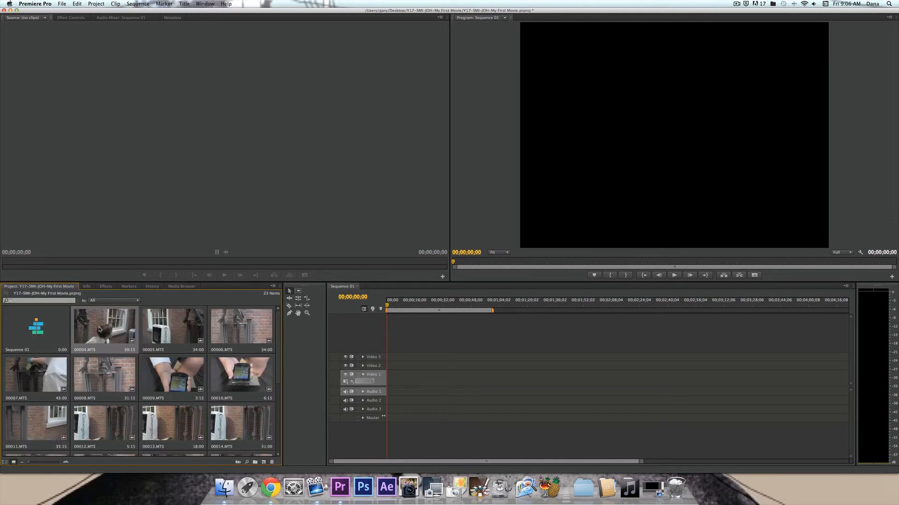
Place clip 00004.MTS at the start of the Video 2 track in the sequence.
left_click_drag(101, 327, 393, 369)
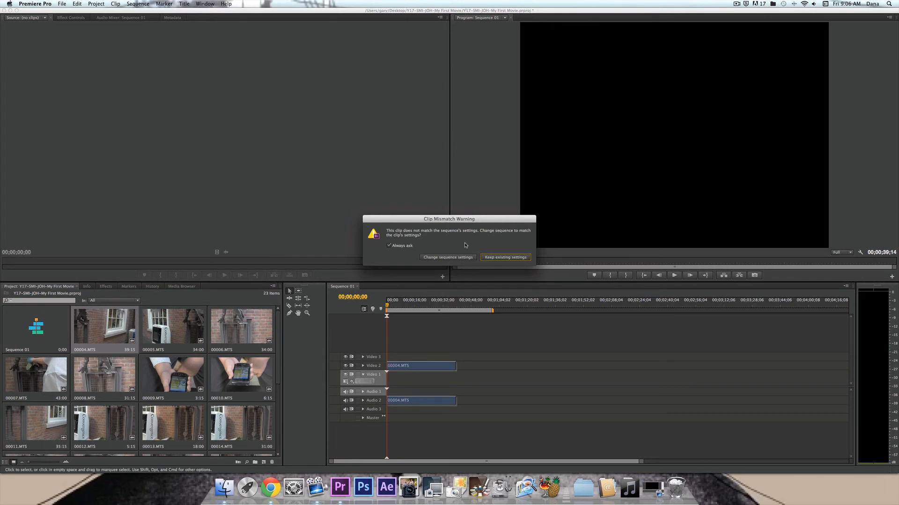
left_click_drag(462, 221, 458, 218)
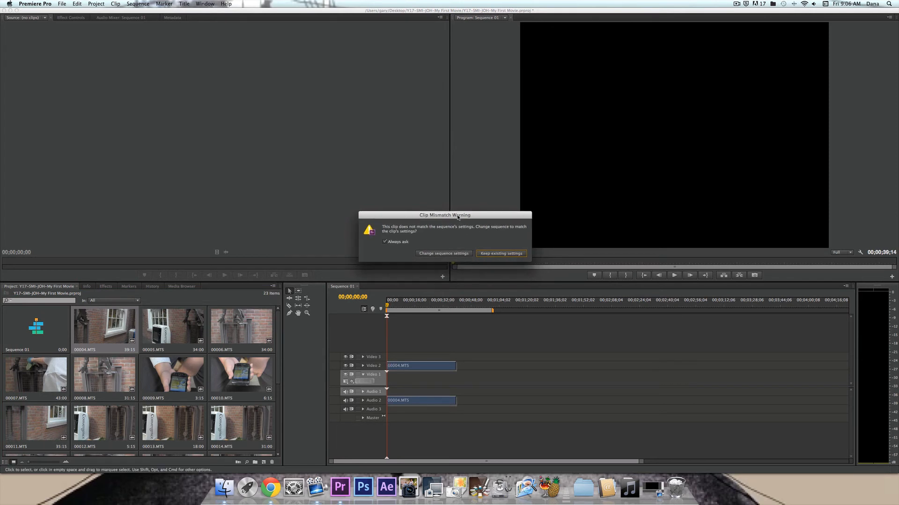